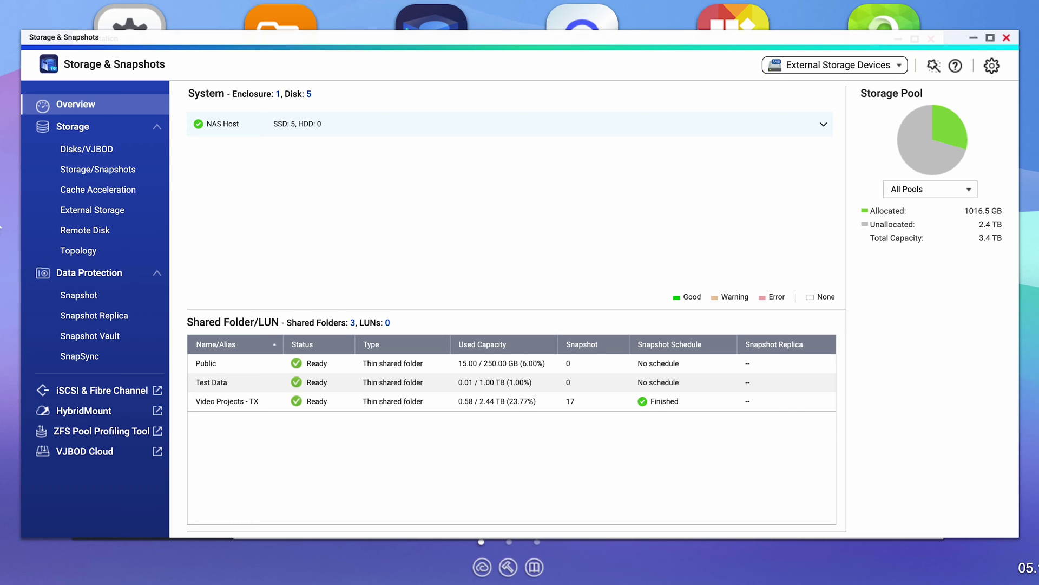
List Storage Pool 1's shared folders and start the New Shared Folder wizard.
click(83, 170)
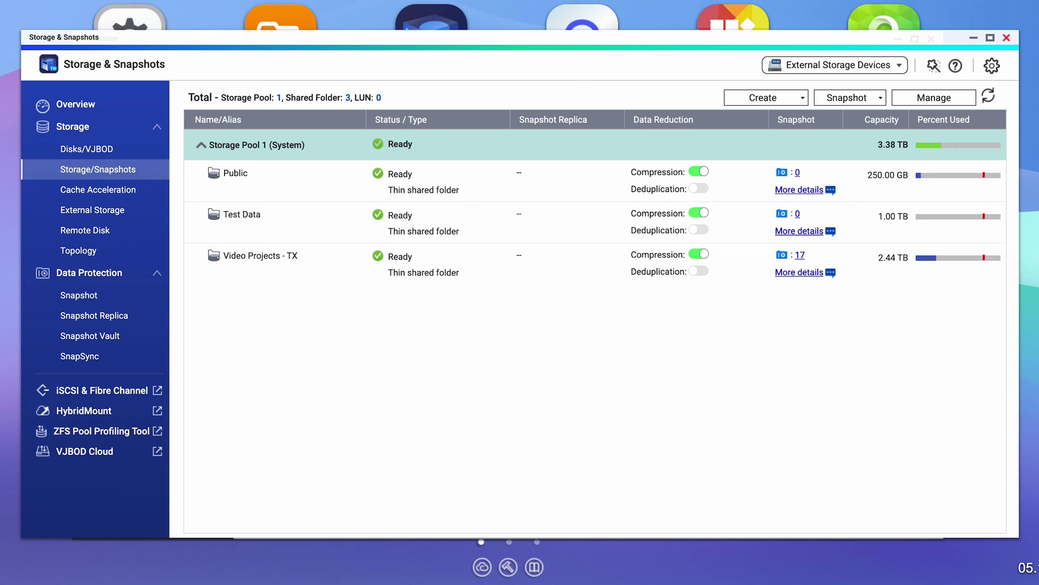
mouse_move(993, 145)
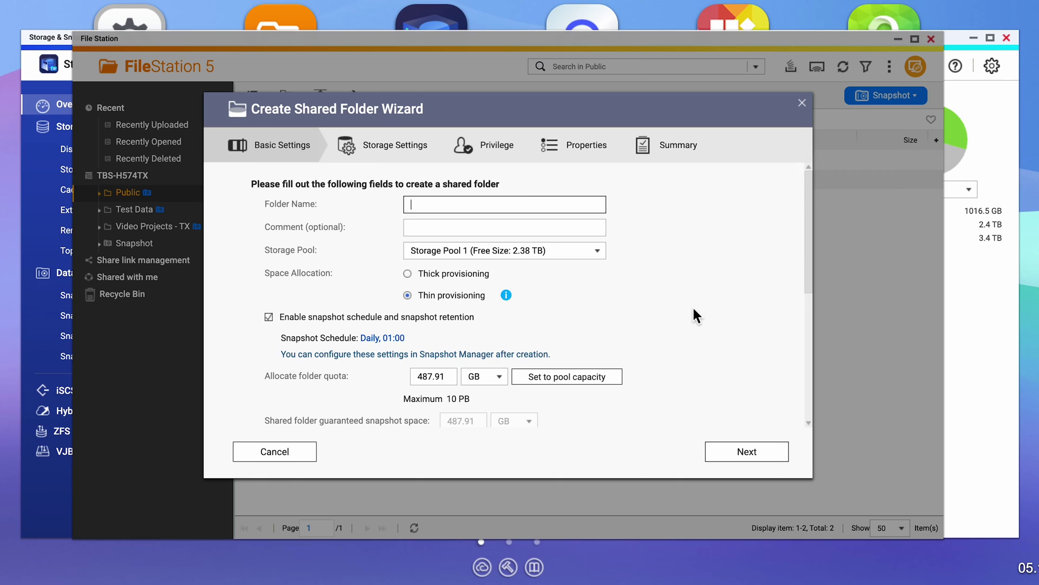
Name the folder Thin Test with thin provisioning, no snapshot schedule and a 500 GB quota.
text(Thin Test)
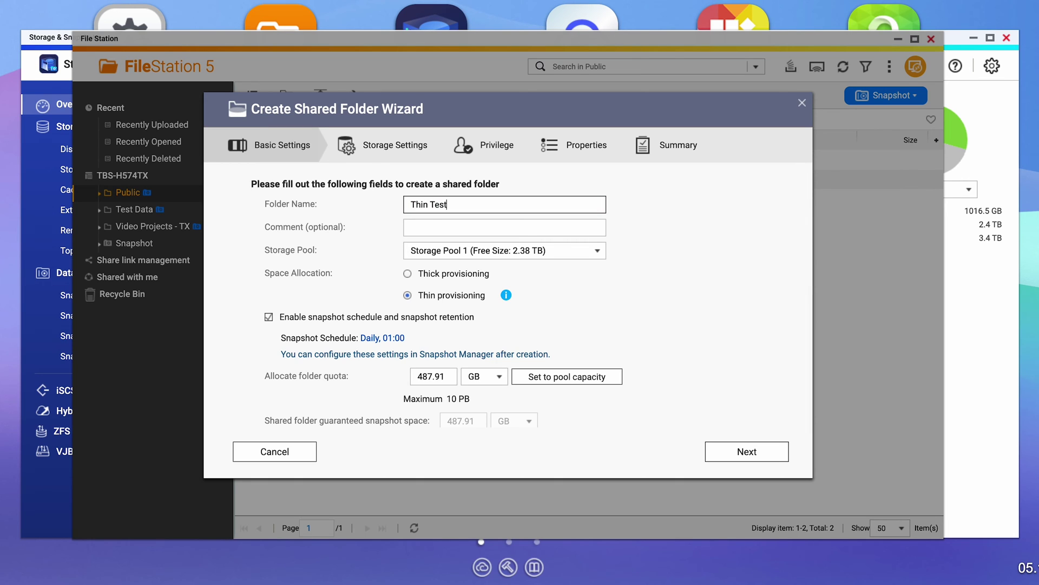
click(580, 254)
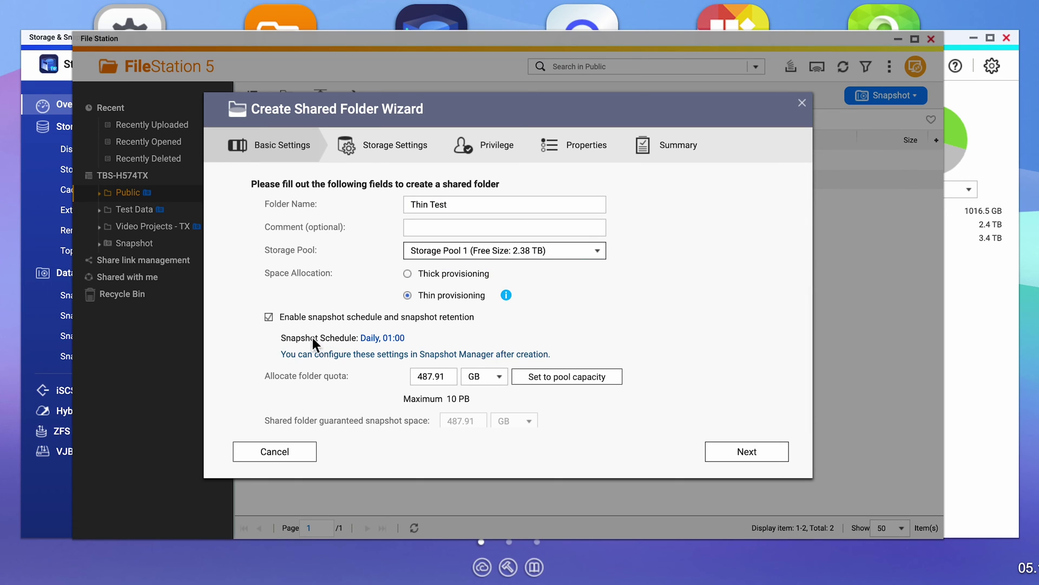
click(269, 317)
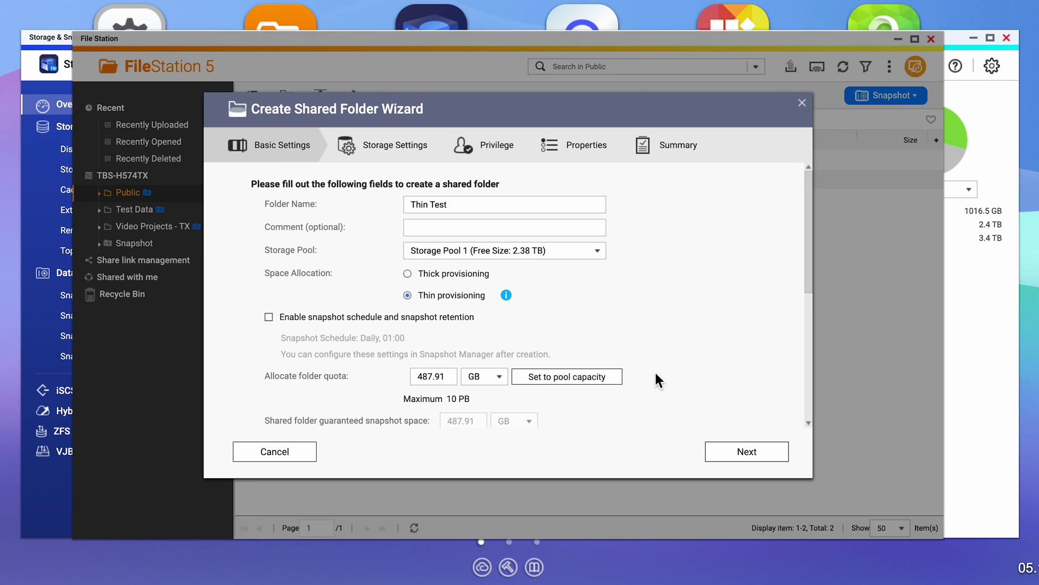
key(Tab)
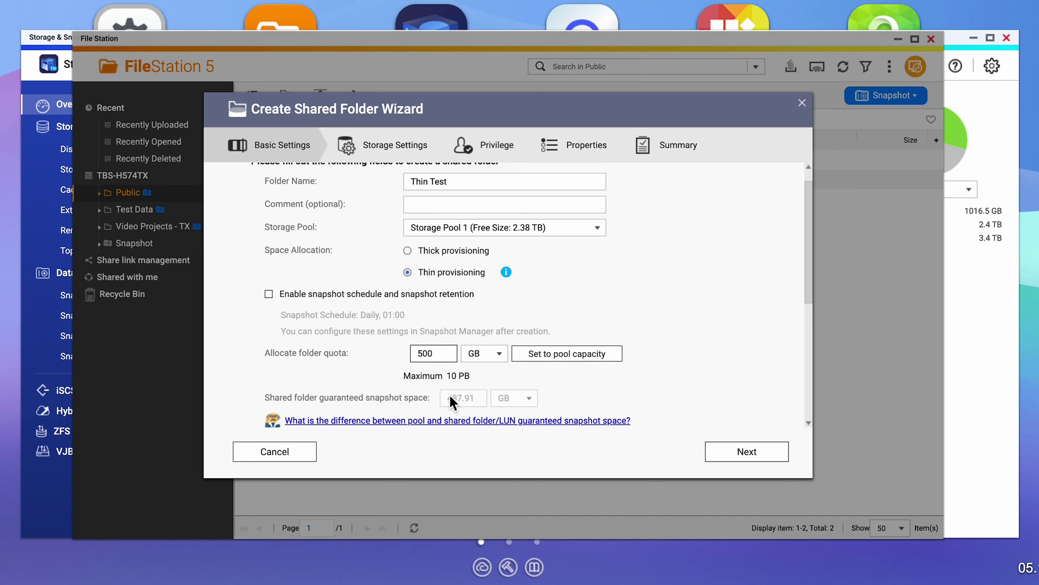
click(747, 451)
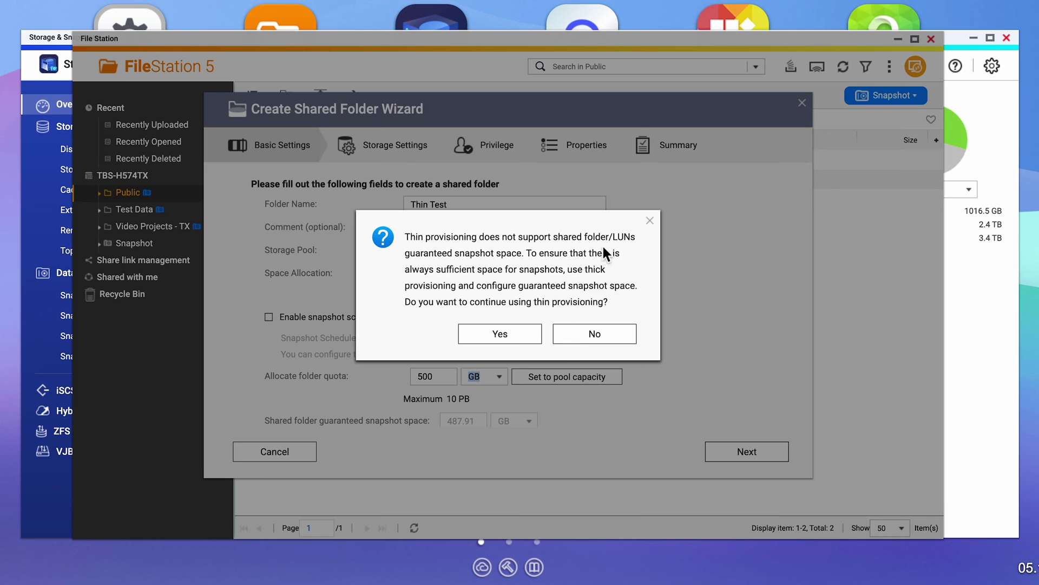
click(498, 332)
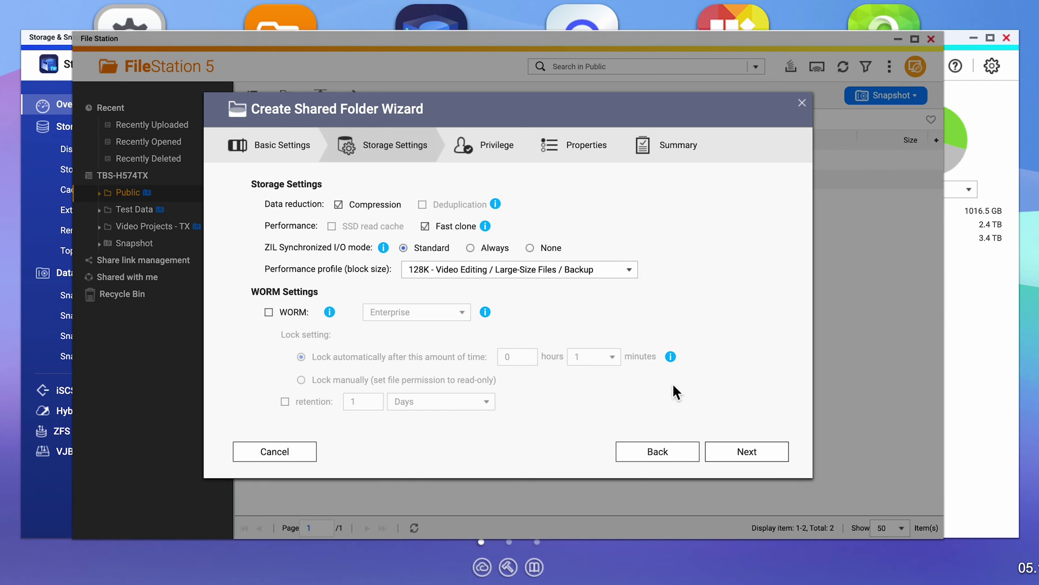
key(Return)
Disable Windows Previous Versions and the recycle bin, then create the Thin Test folder.
click(686, 324)
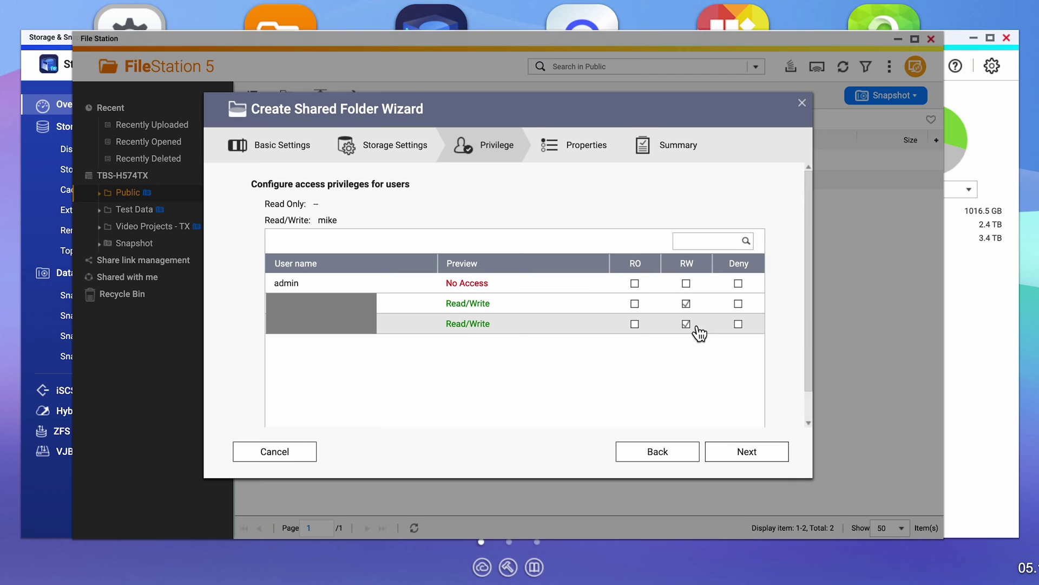
click(725, 447)
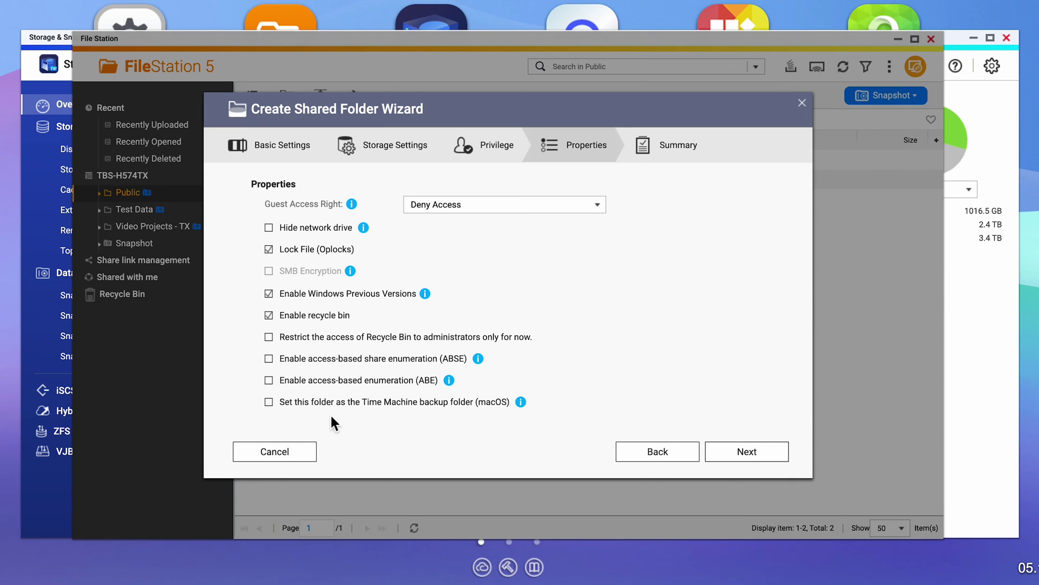
click(269, 295)
click(269, 316)
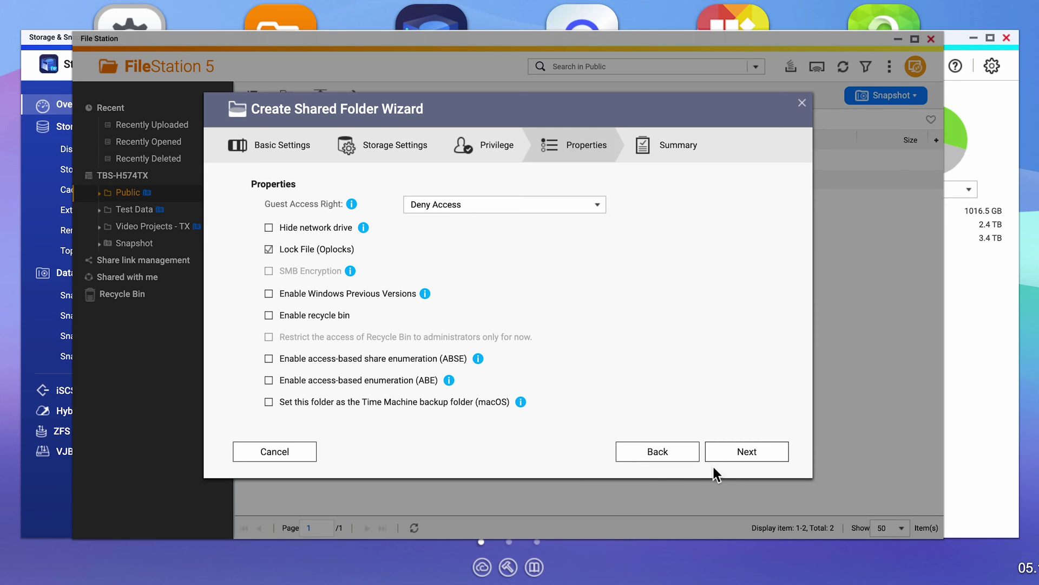
click(735, 461)
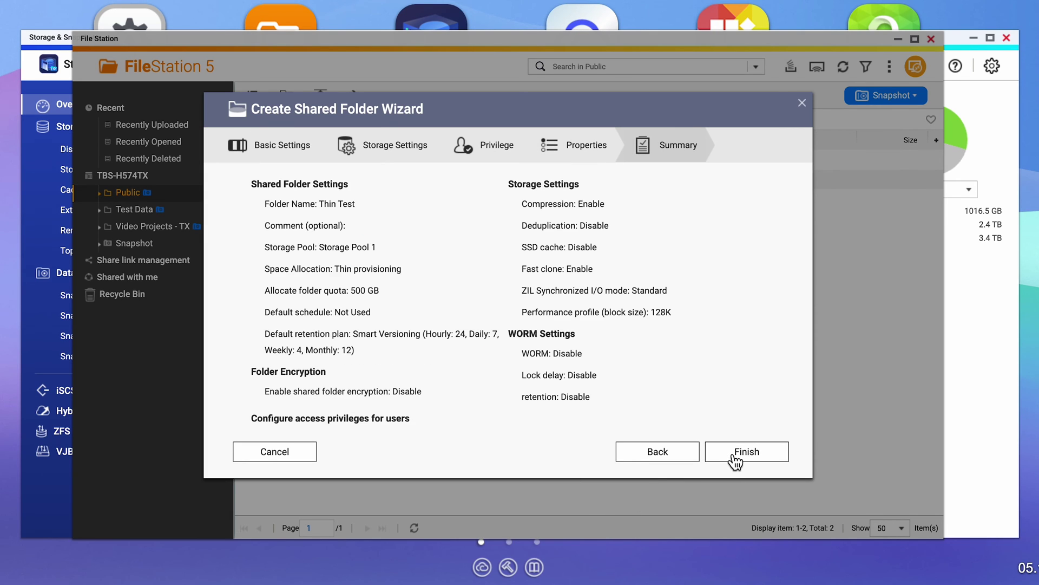
click(735, 461)
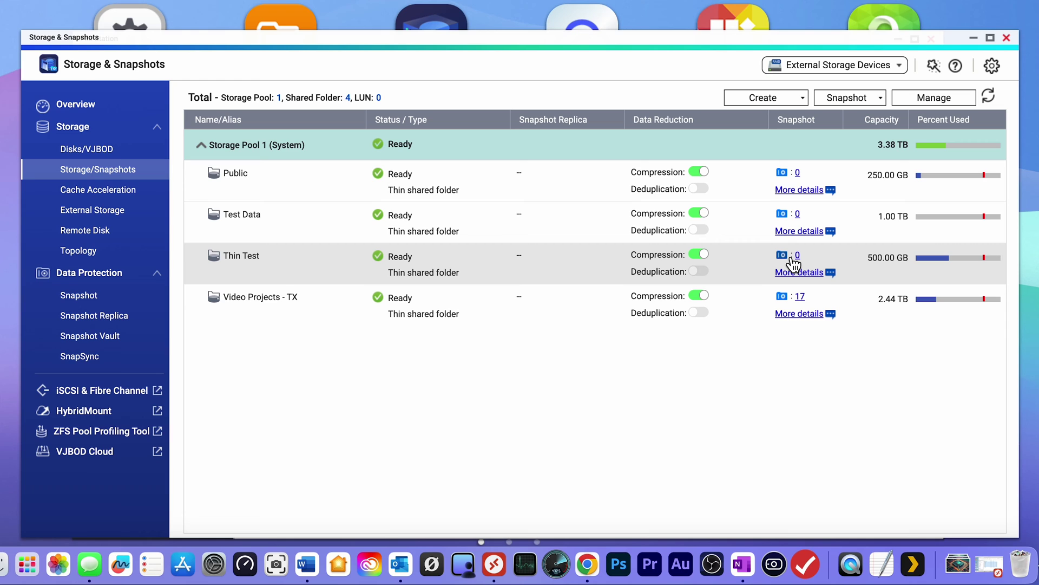
Take a default-settings snapshot of Thin Test from its Snapshot Manager.
click(795, 257)
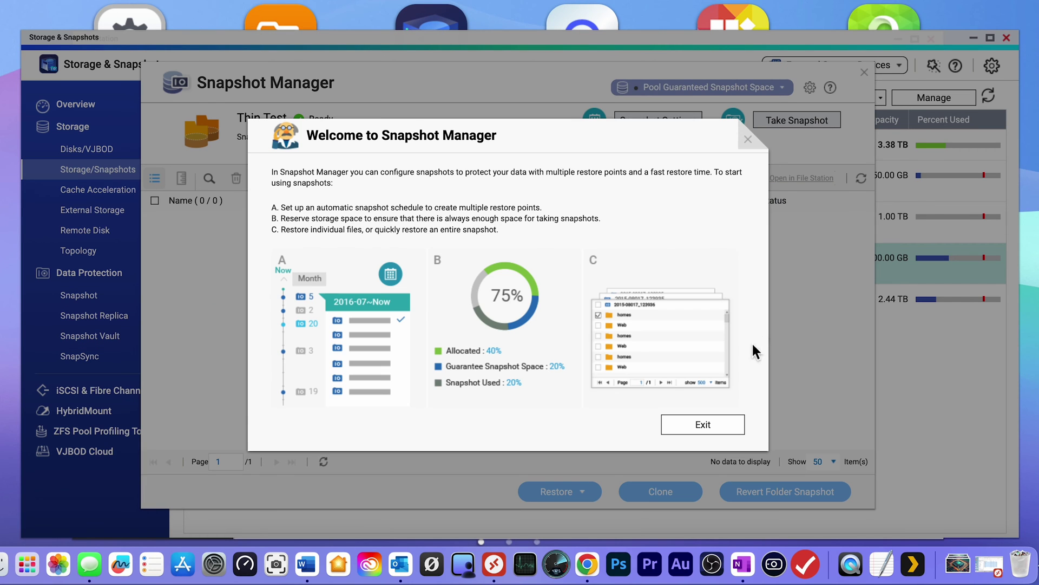
click(703, 423)
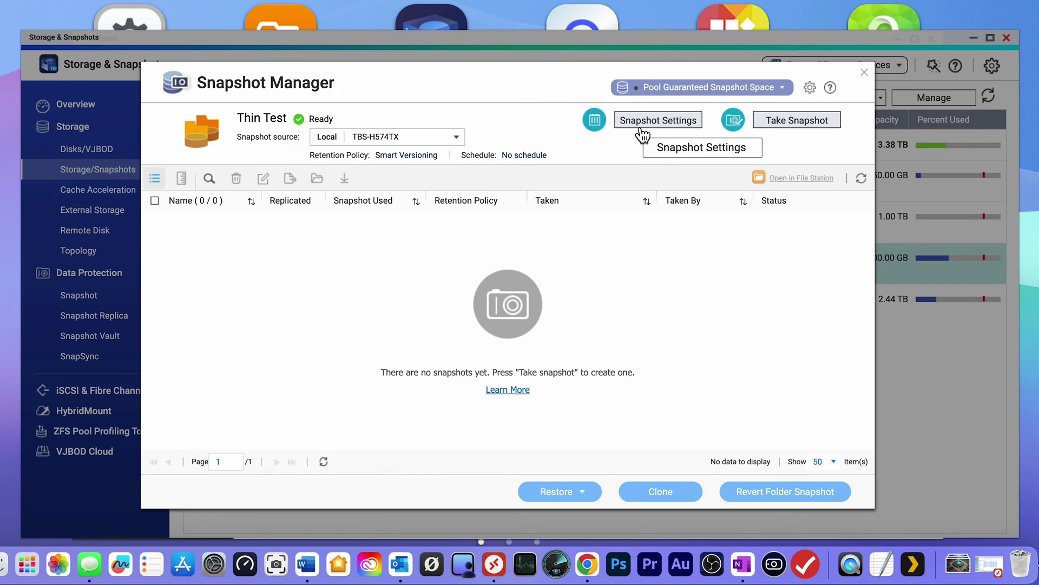
click(809, 128)
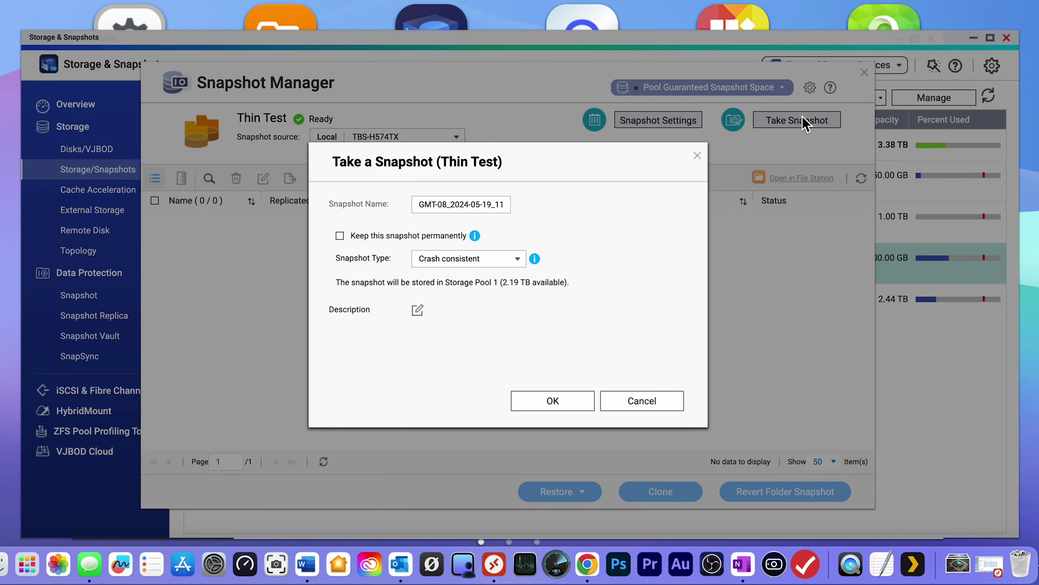
click(540, 402)
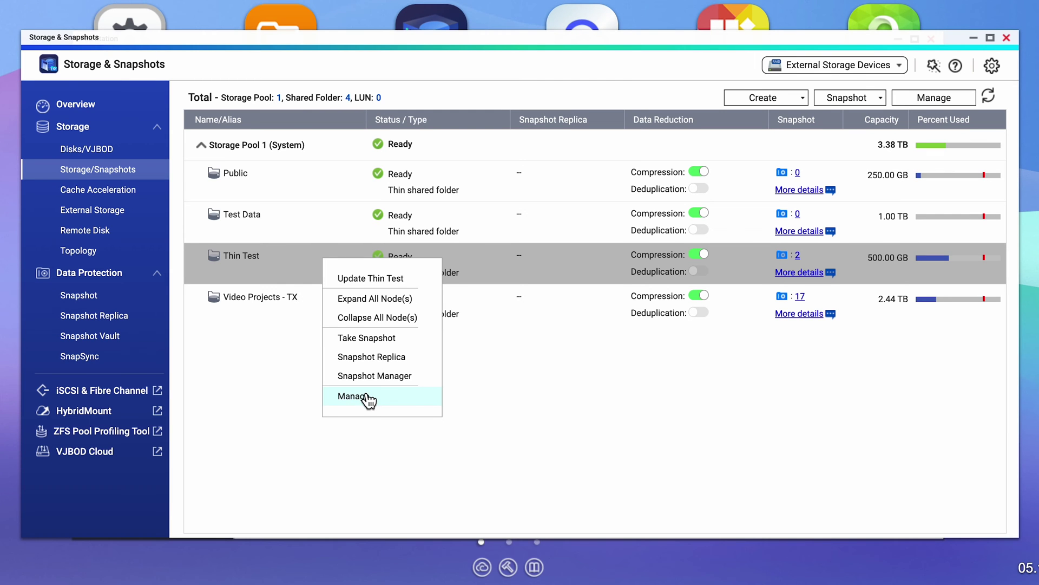
Remove the Thin Test shared folder with its snapshots, allowing services to pause.
click(364, 396)
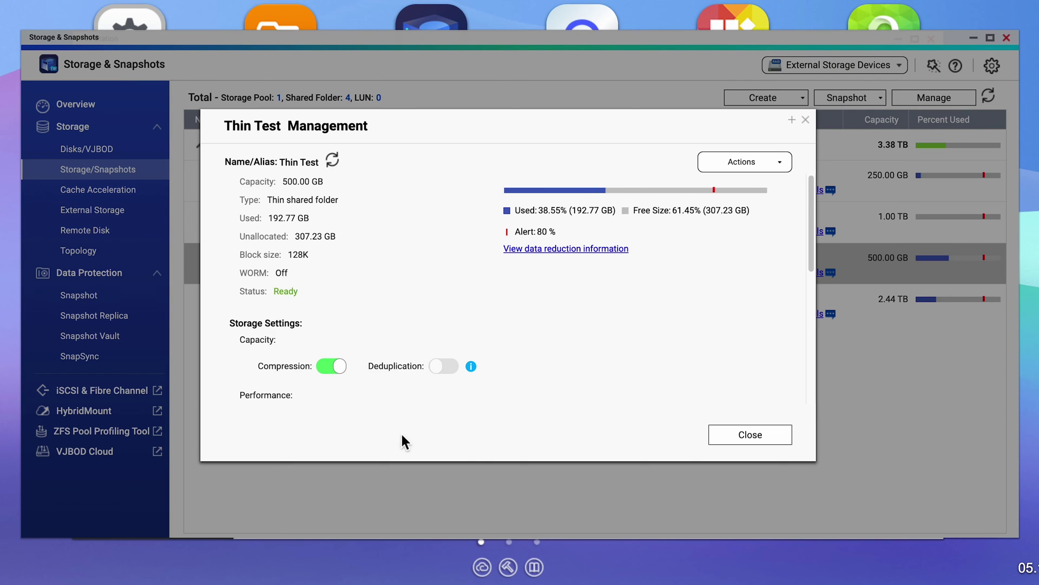
click(741, 162)
click(741, 198)
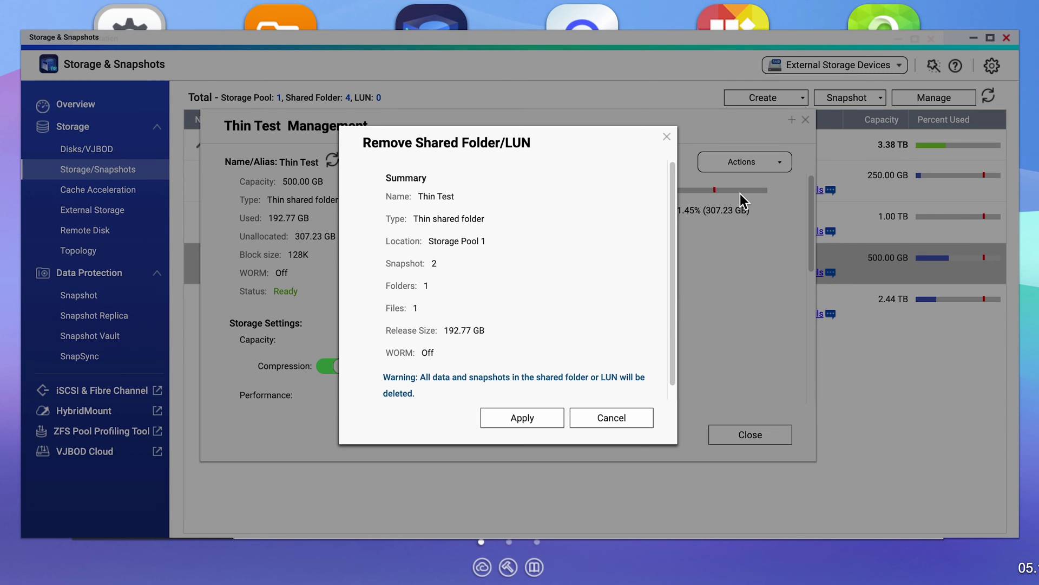
click(521, 419)
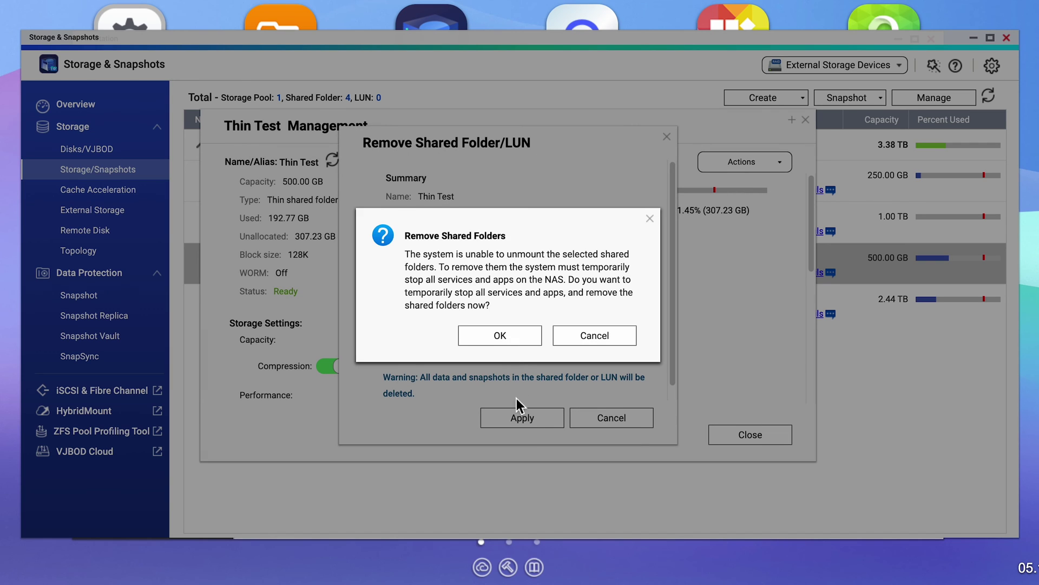
click(480, 341)
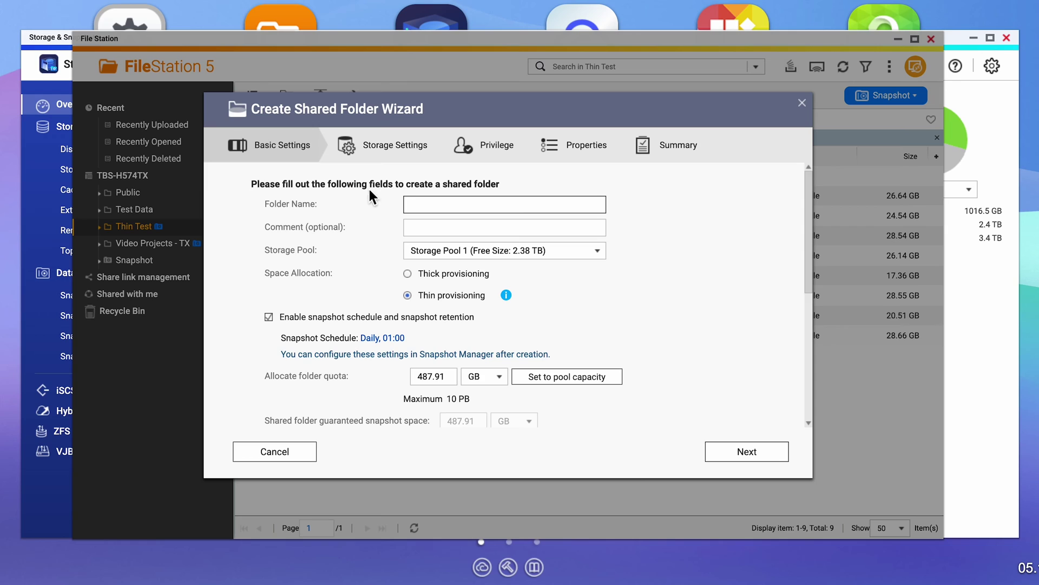
Name the new folder Thick Test with thick provisioning and a 500 GB quota.
click(455, 204)
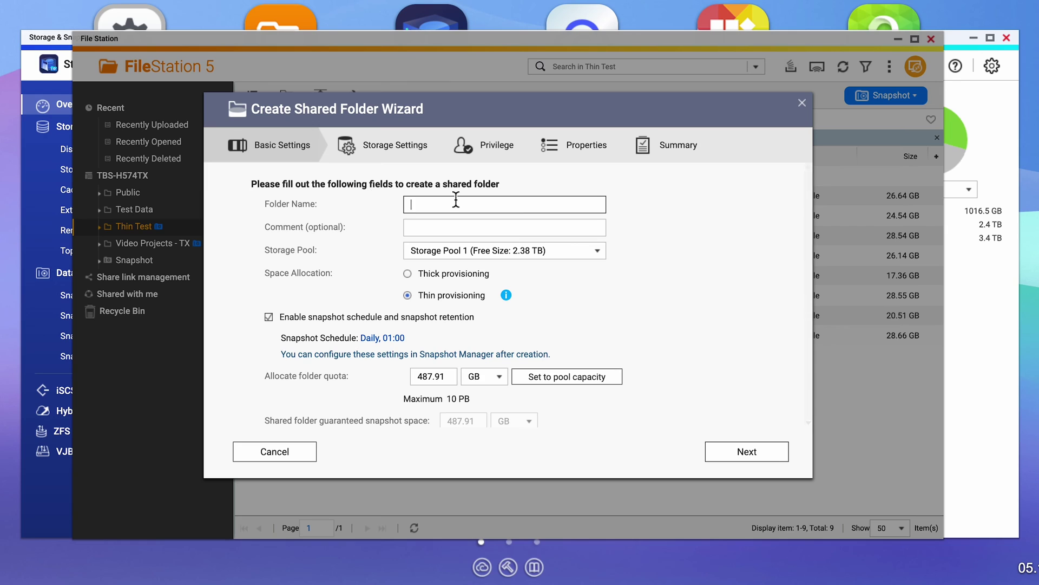
text(Thick Test)
click(412, 277)
double_click(433, 377)
text(500)
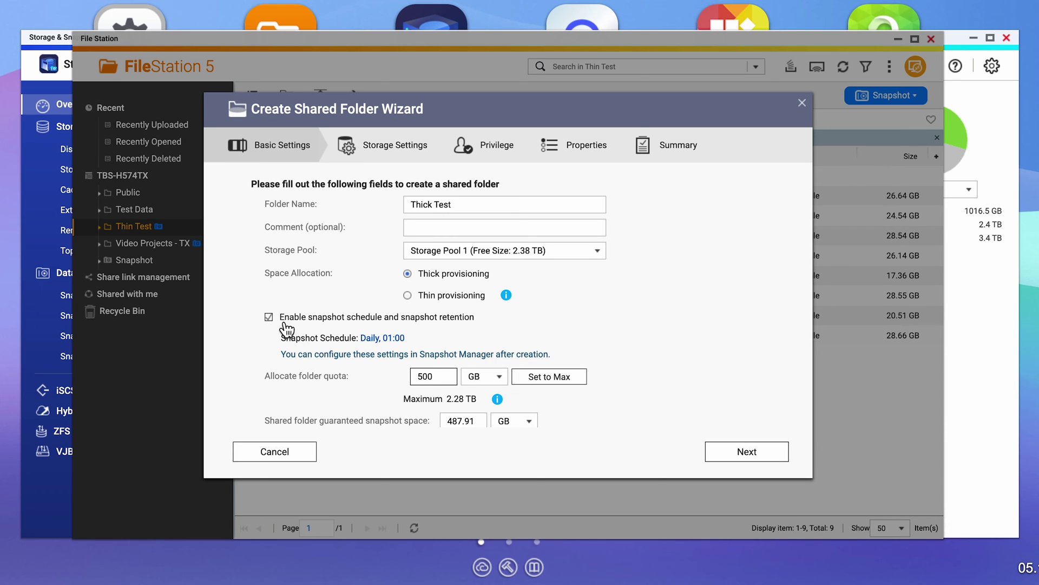
Disable the snapshot schedule and set guaranteed snapshot space to 0 GB.
click(269, 316)
scroll(709, 412, down, 1)
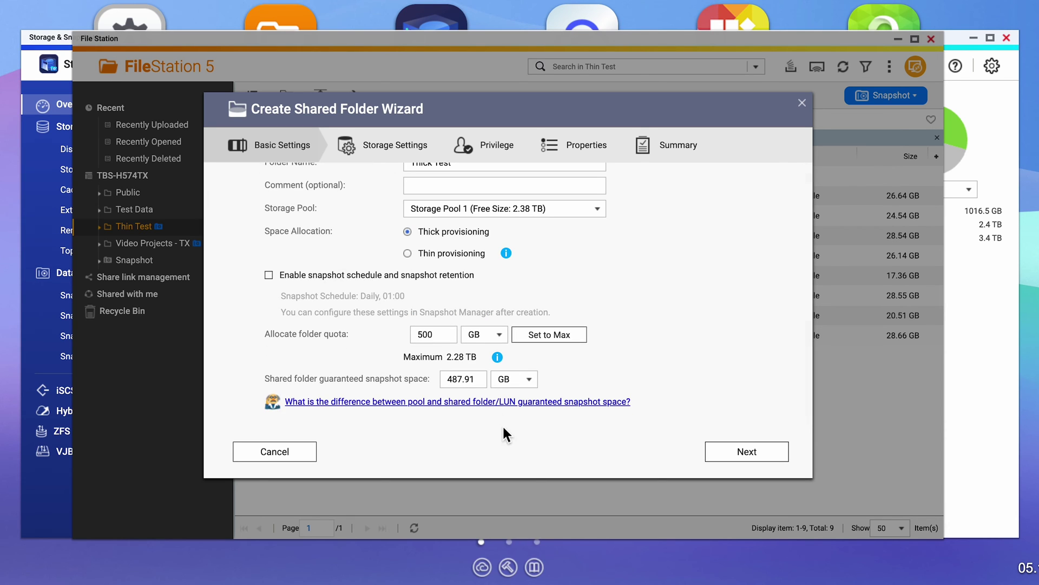
click(478, 380)
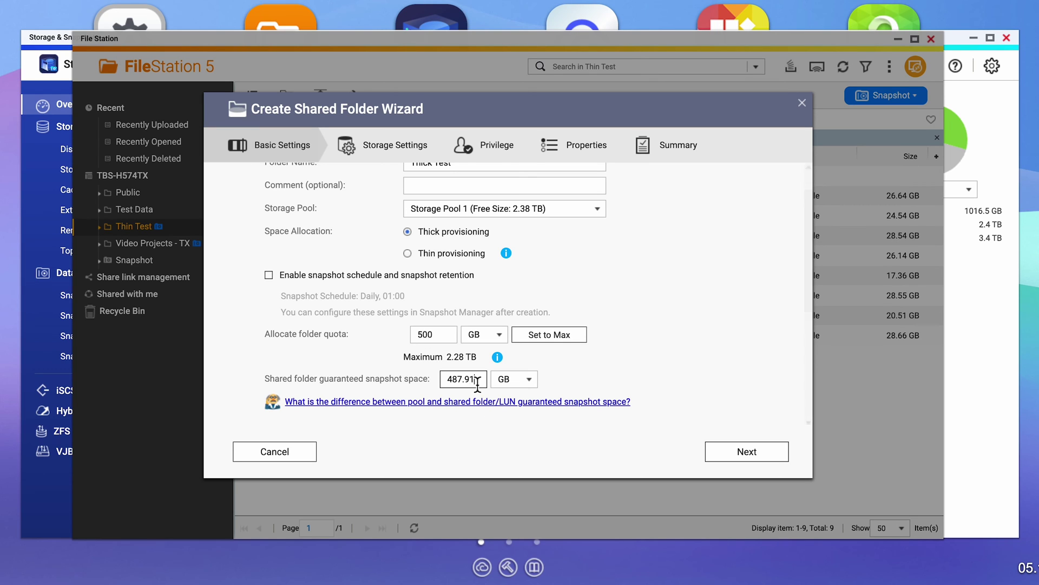
key(BackSpace)
key(BackSpace)
key(BackSpace)
key(BackSpace)
key(BackSpace)
key(BackSpace)
text(0)
key(Tab)
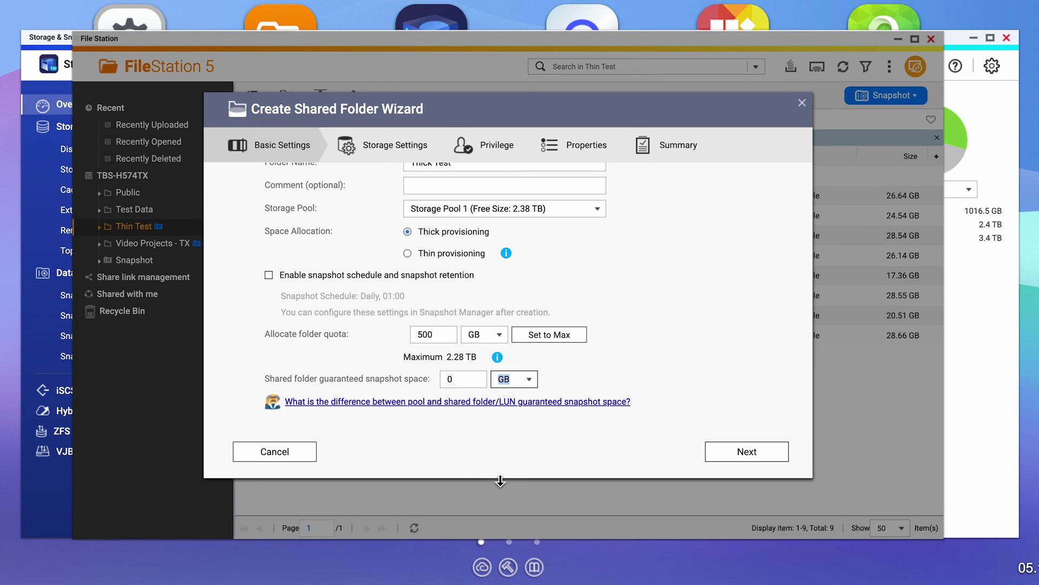
Give the third user read/write access, disable the recycle bin, and create Thick Test.
click(741, 450)
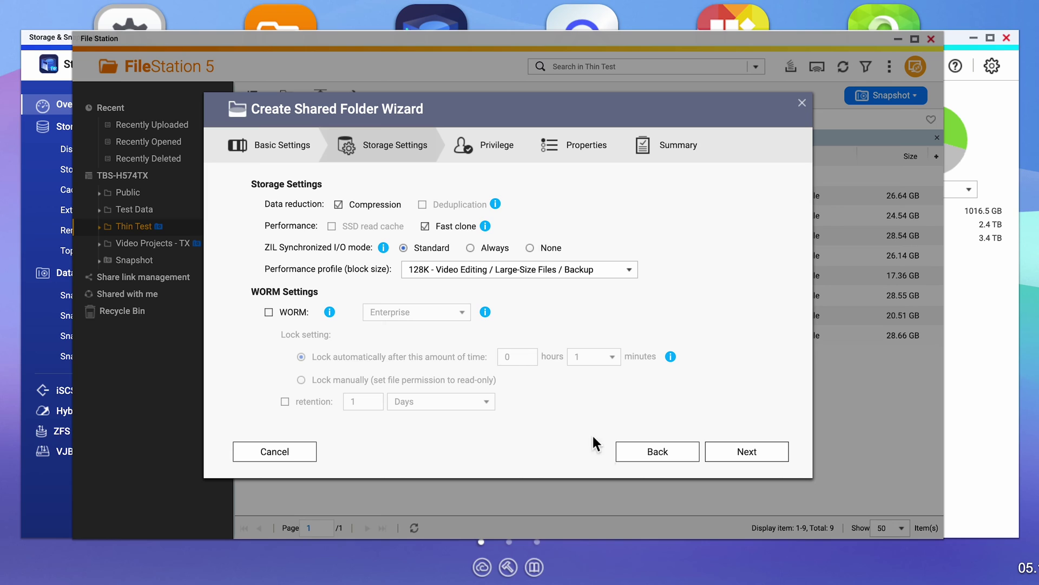
click(731, 455)
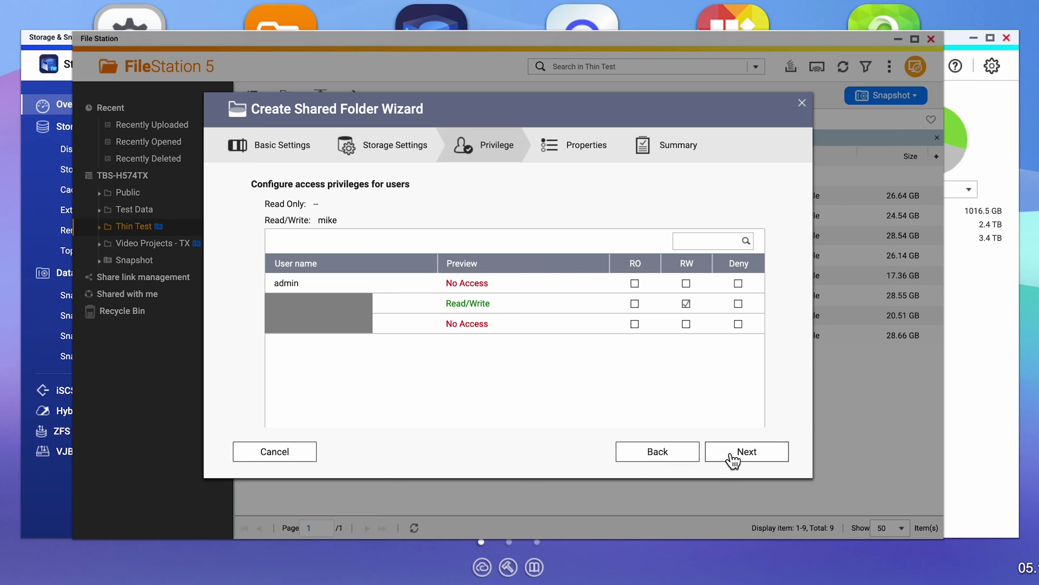
click(686, 324)
click(738, 453)
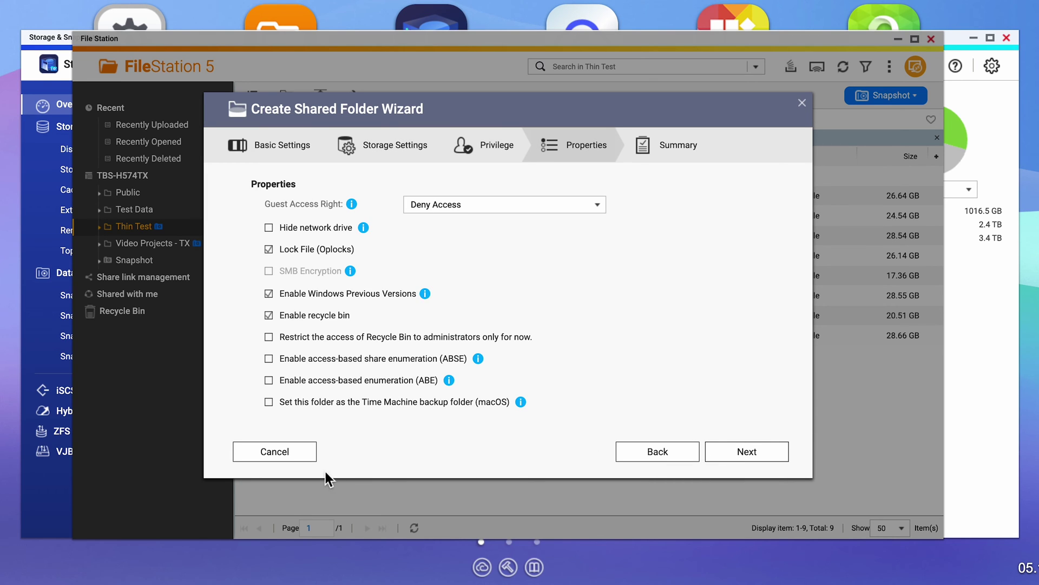
click(270, 317)
click(758, 455)
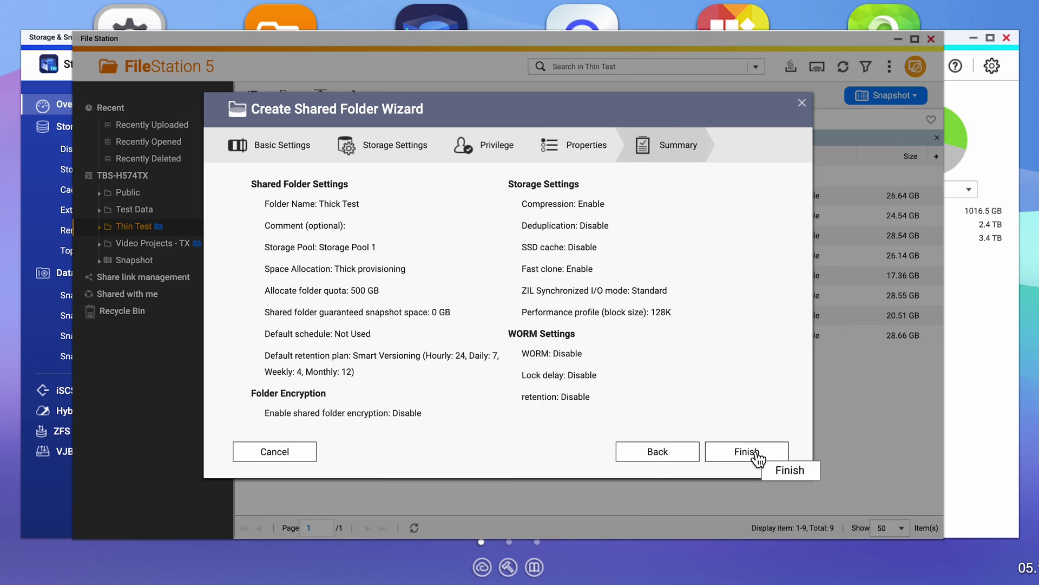
click(758, 458)
click(515, 341)
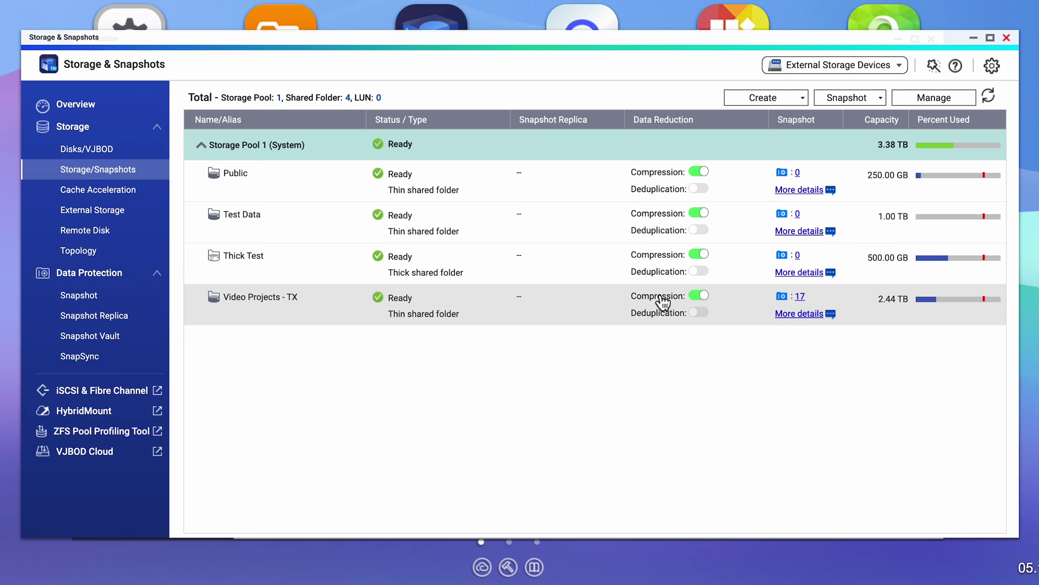
Take a first snapshot of Thick Test from its Snapshot Manager.
click(784, 254)
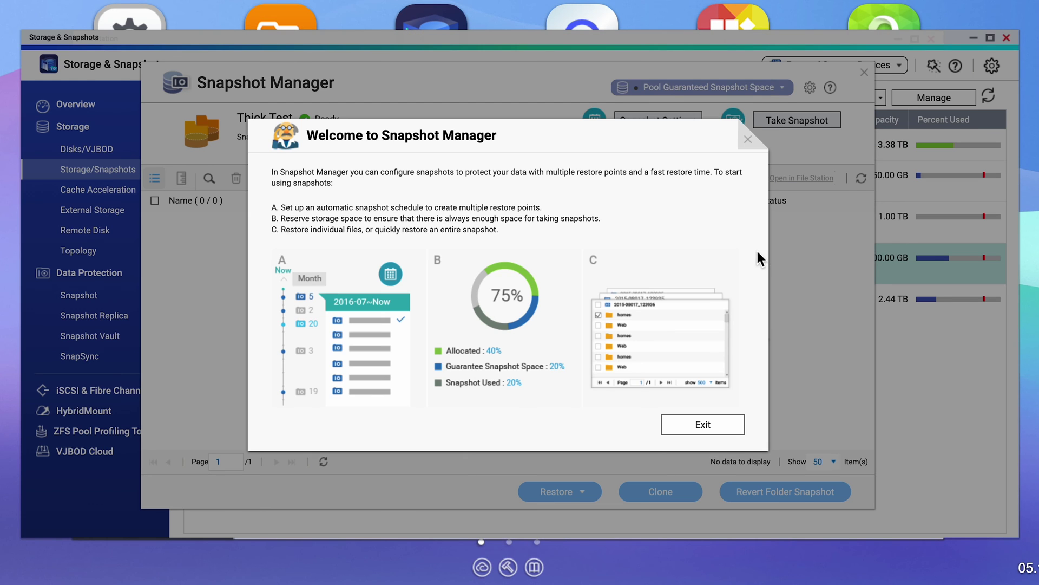
click(703, 424)
click(799, 120)
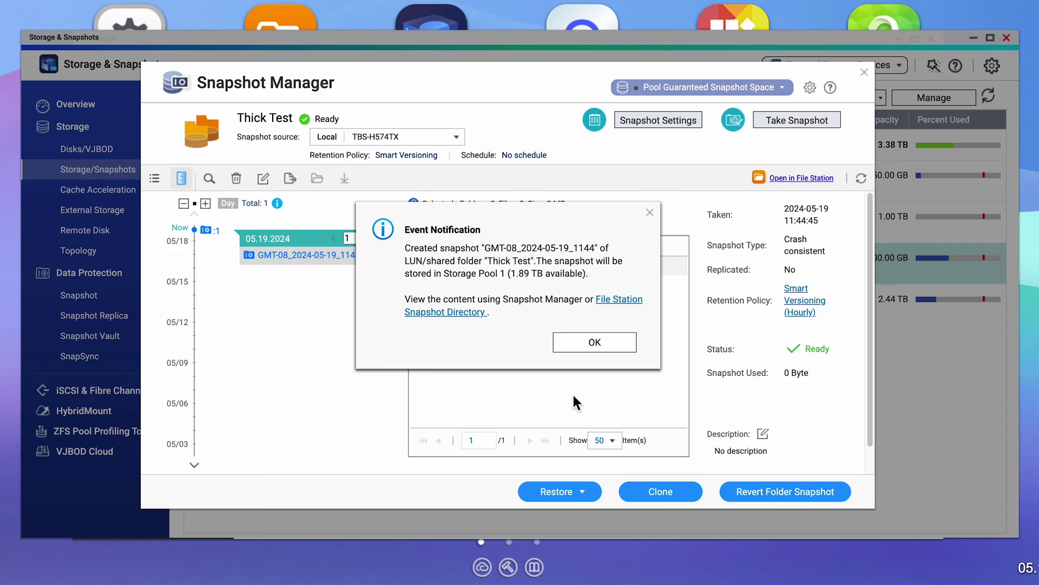
click(591, 341)
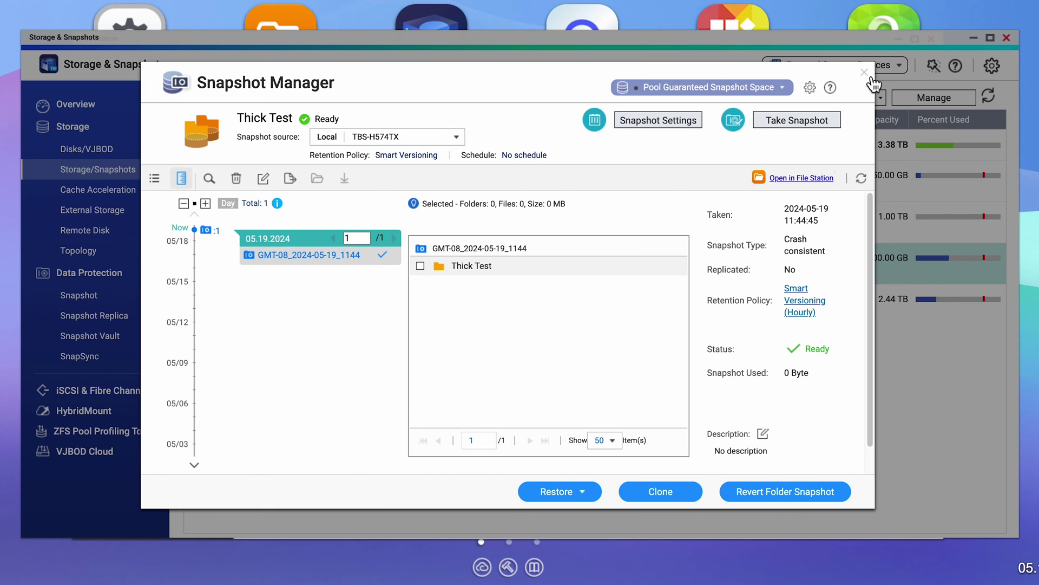